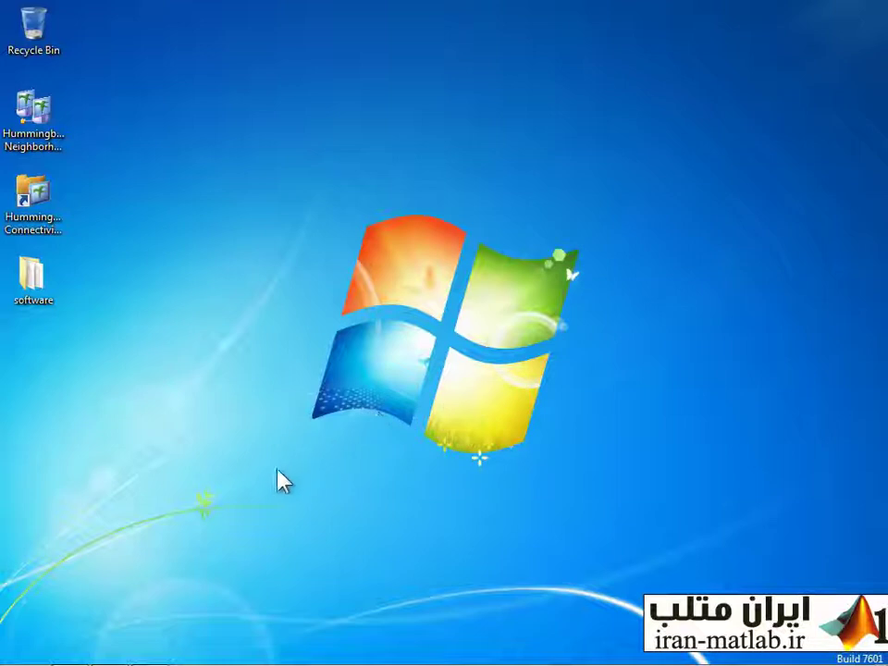
Step: Launch Gambit 2.4.6 from the Fluent Inc Products program group
{"action": "left_click", "coordinate": [23, 653]}
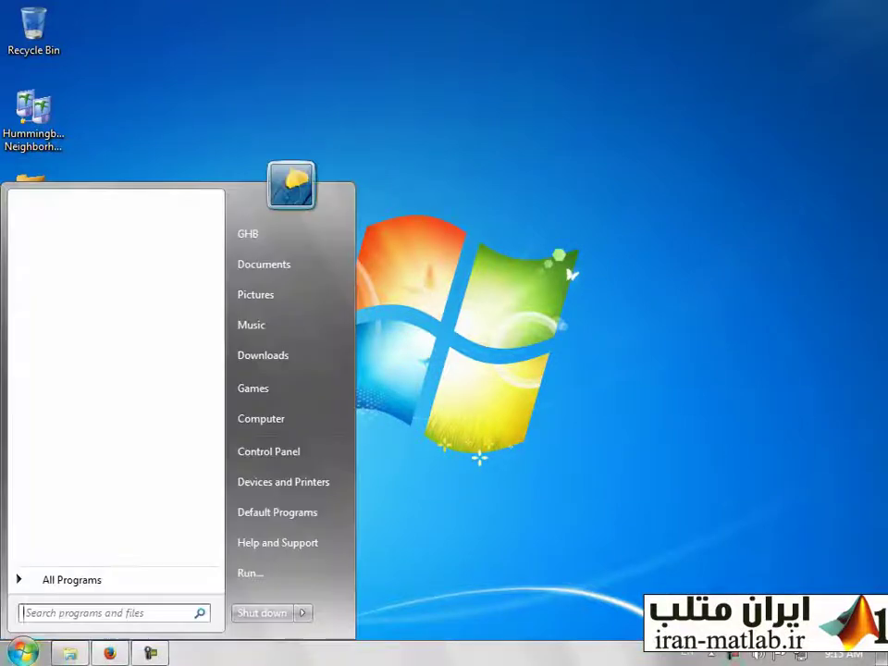
{"action": "left_click", "coordinate": [69, 581]}
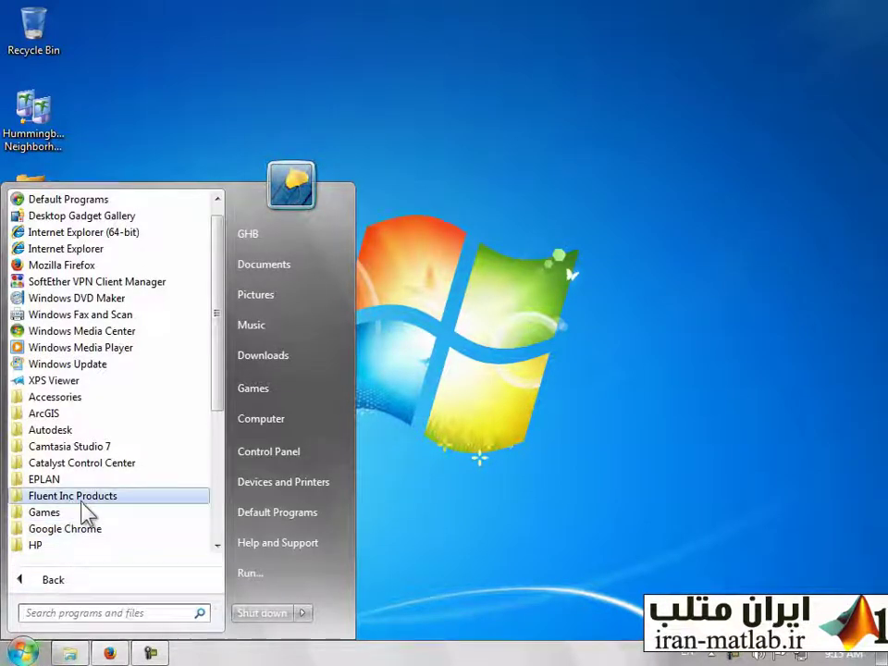
{"action": "left_click", "coordinate": [37, 498]}
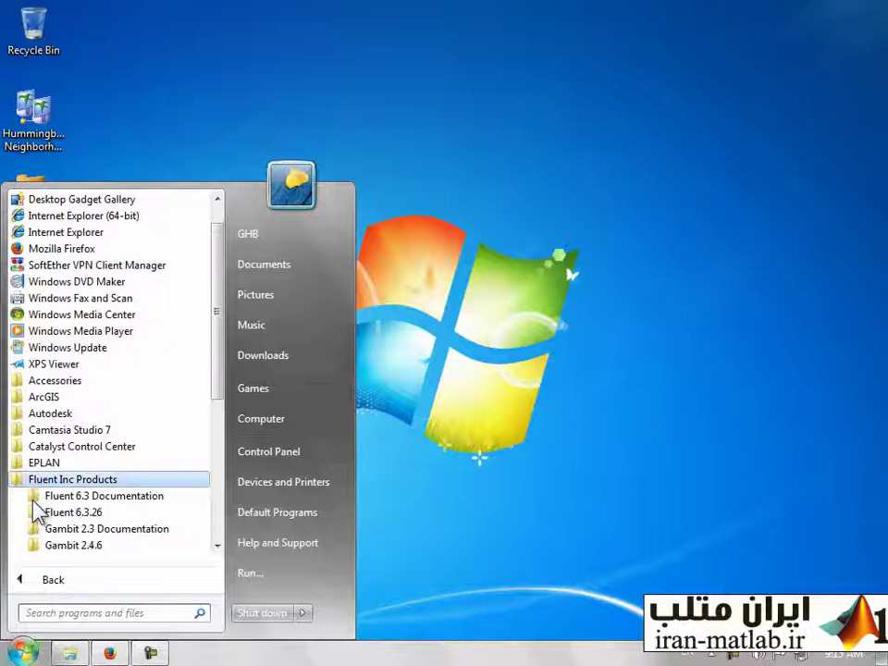
{"action": "left_click", "coordinate": [55, 547]}
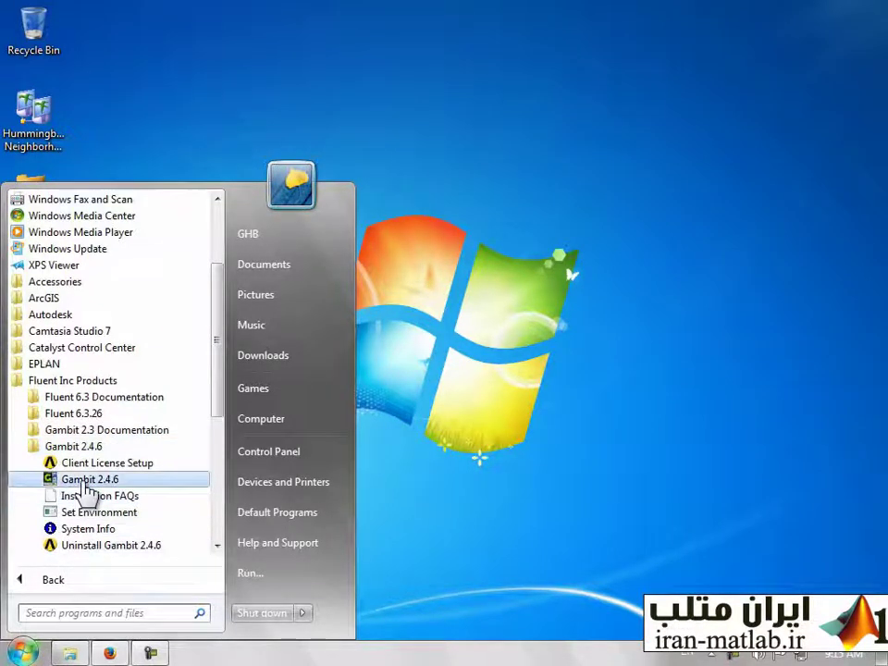
{"action": "left_click", "coordinate": [61, 481]}
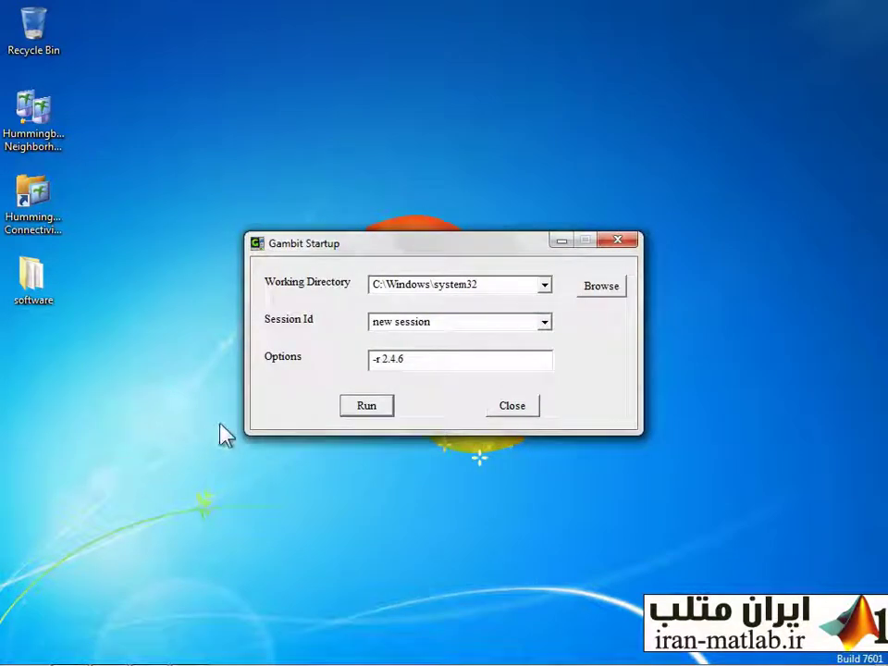
Step: Run a Gambit session with ID "cylinder", using the desktop's software\1\cylinder folder as the working directory
{"action": "left_click", "coordinate": [545, 285]}
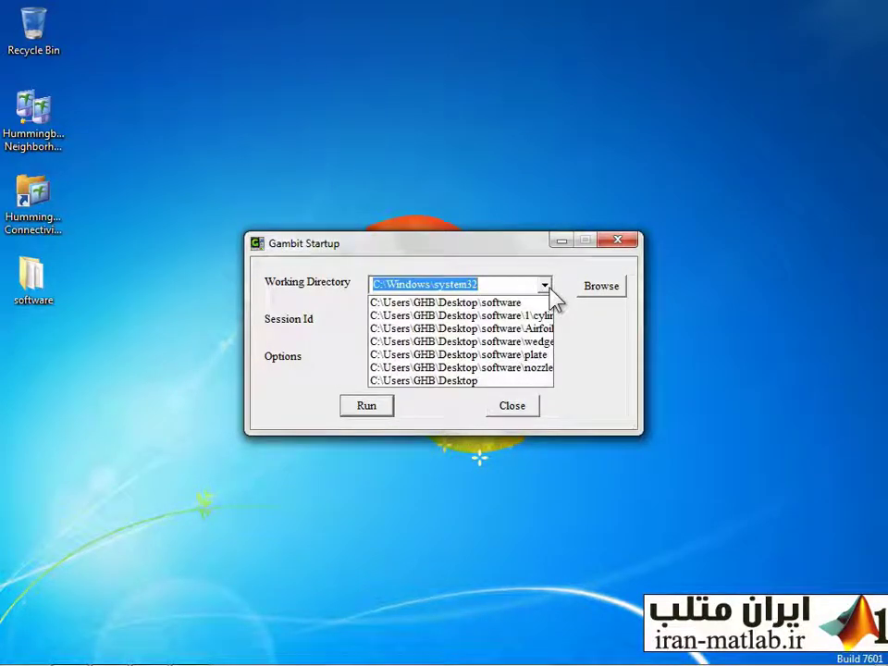
{"action": "left_click", "coordinate": [546, 315]}
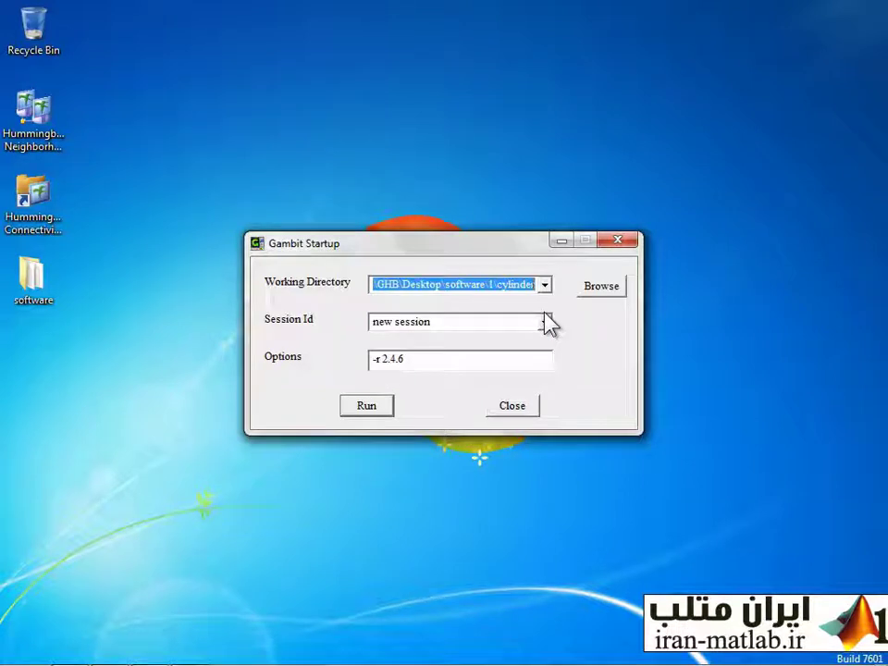
{"action": "left_click", "coordinate": [479, 323]}
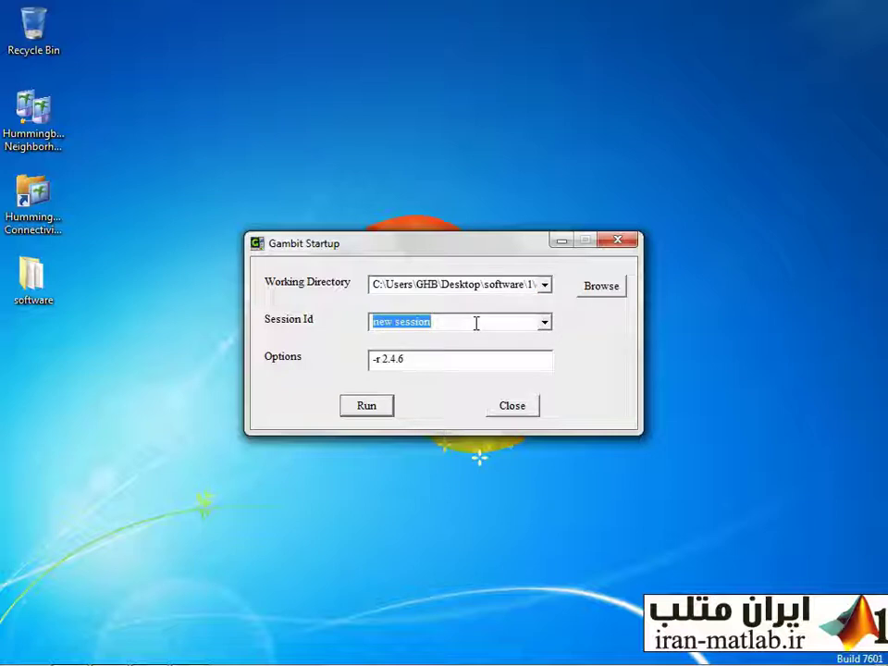
{"action": "type", "text": "c"}
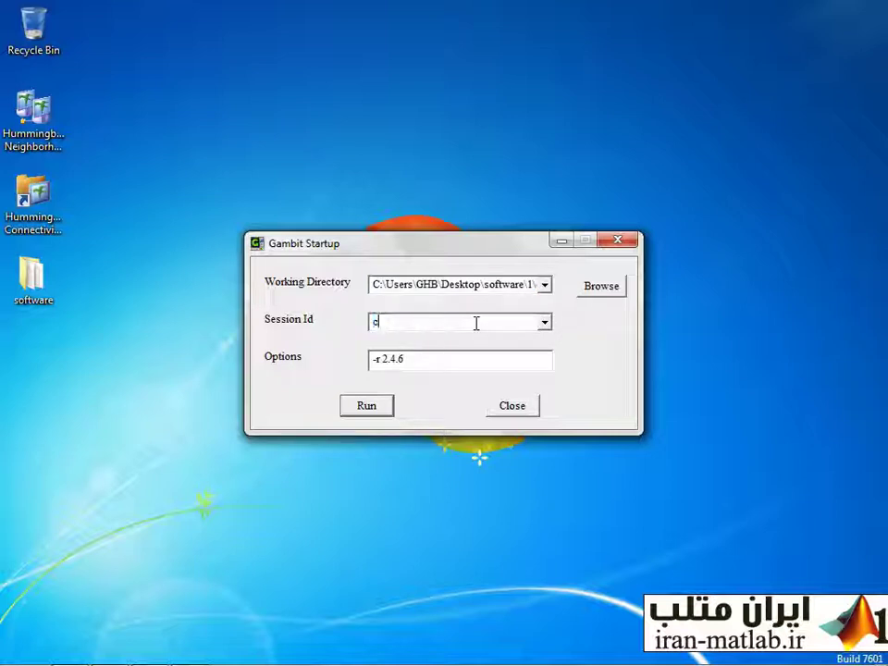
{"action": "type", "text": "ylinder"}
{"action": "left_click", "coordinate": [382, 410]}
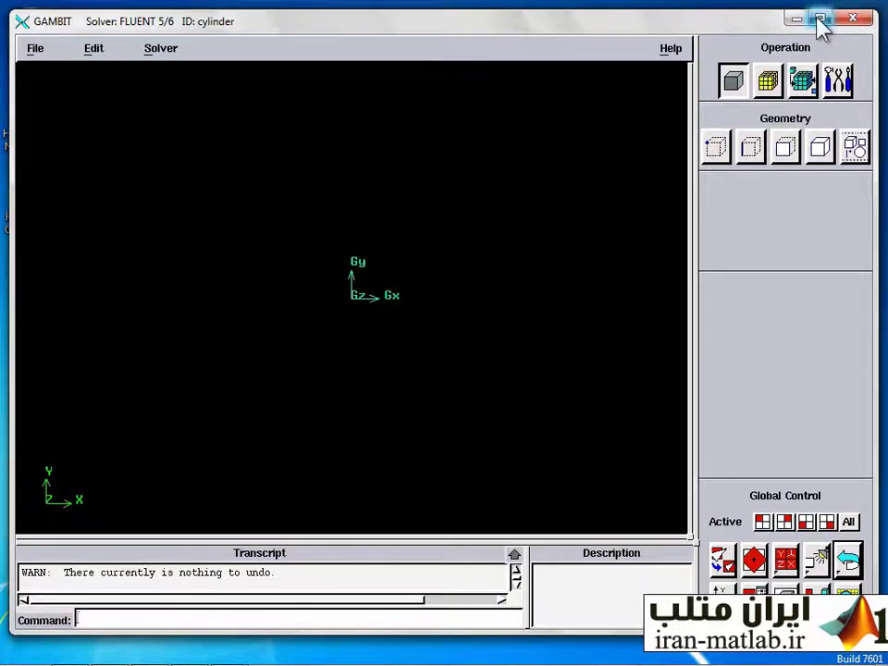
Step: Maximize the Gambit window and choose FLUENT 5/6 as the solver
{"action": "left_click", "coordinate": [820, 20]}
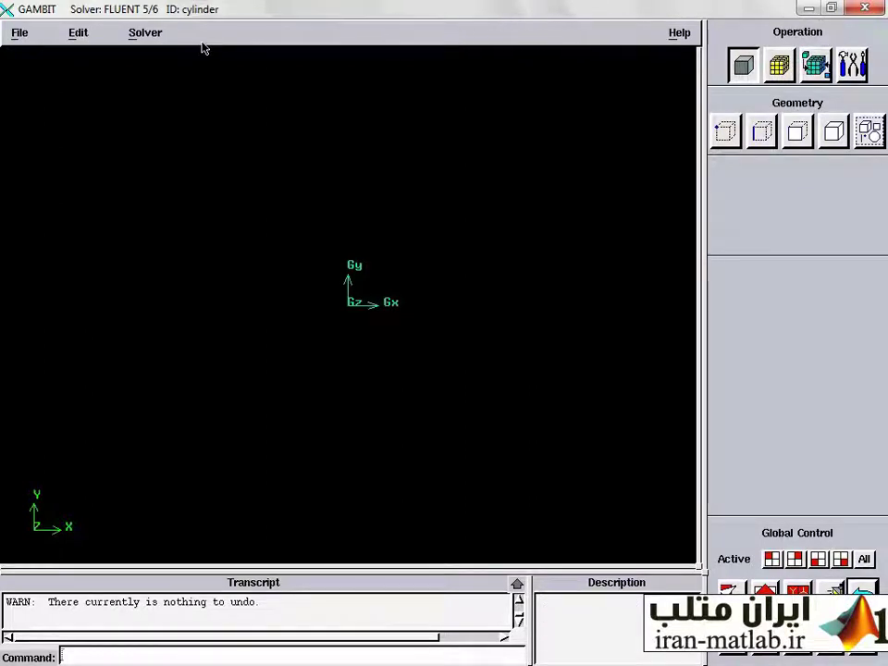
{"action": "left_click", "coordinate": [145, 33]}
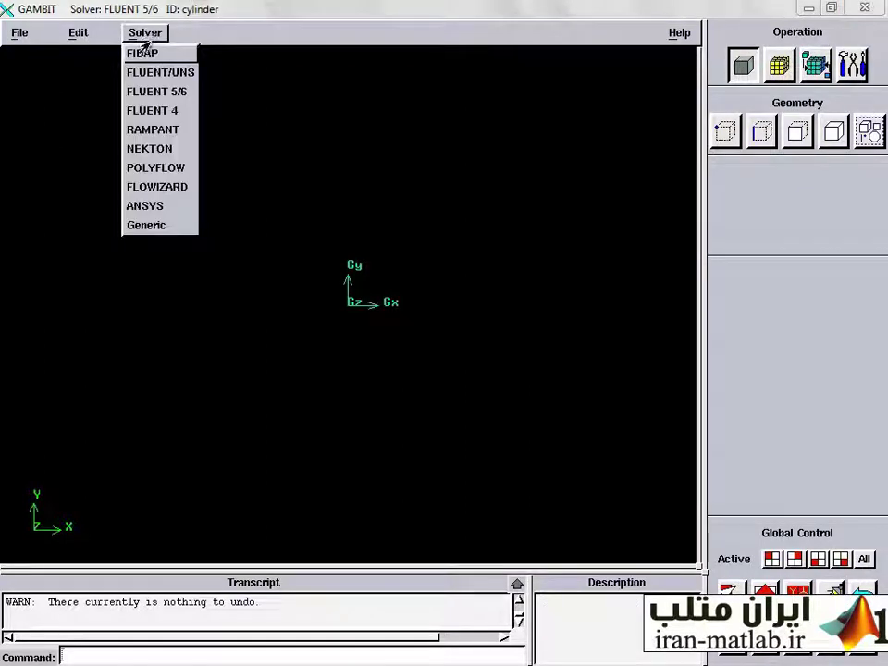
{"action": "left_click", "coordinate": [178, 98]}
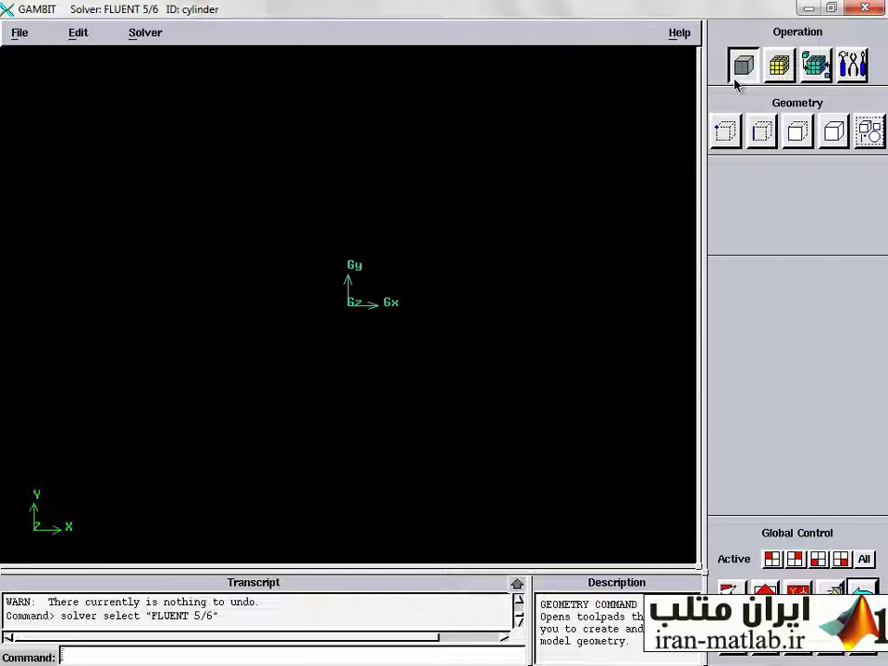
Step: Create a circular arc edge in the XY plane by radius and angles, with radius 1, start angle -90 and end angle 90
{"action": "left_click", "coordinate": [760, 136]}
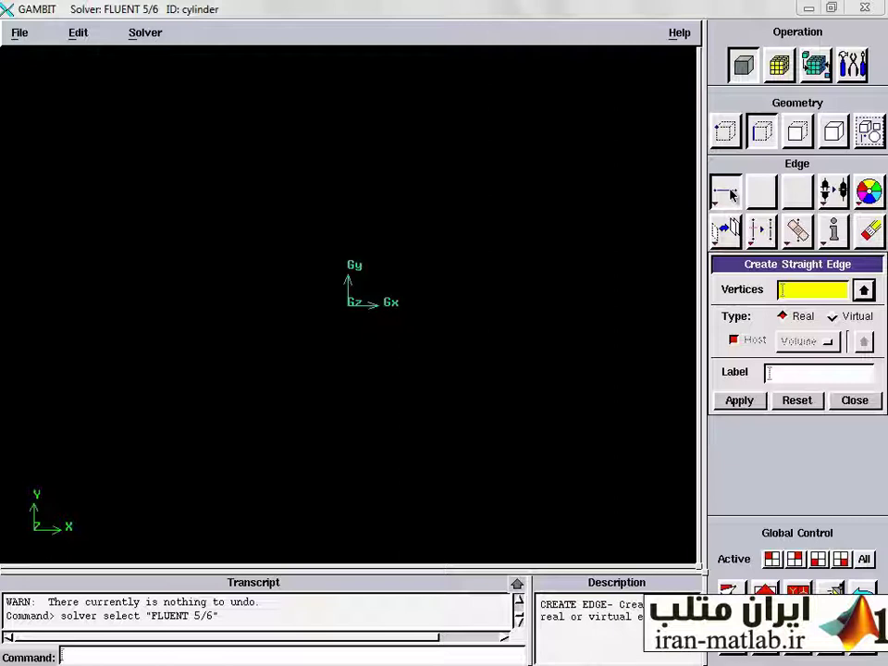
{"action": "right_click", "coordinate": [729, 194]}
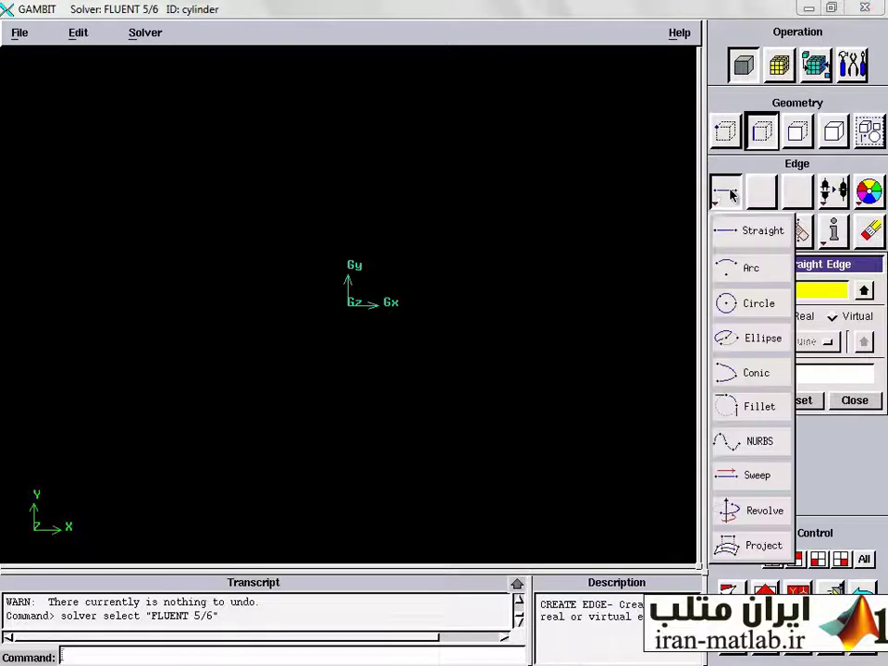
{"action": "left_click", "coordinate": [752, 278]}
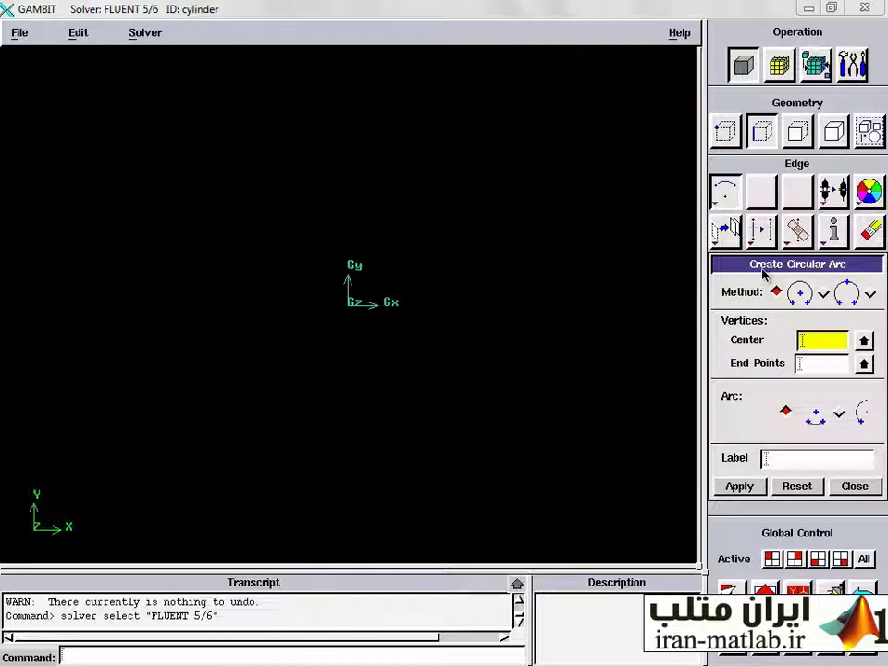
{"action": "left_click", "coordinate": [870, 293]}
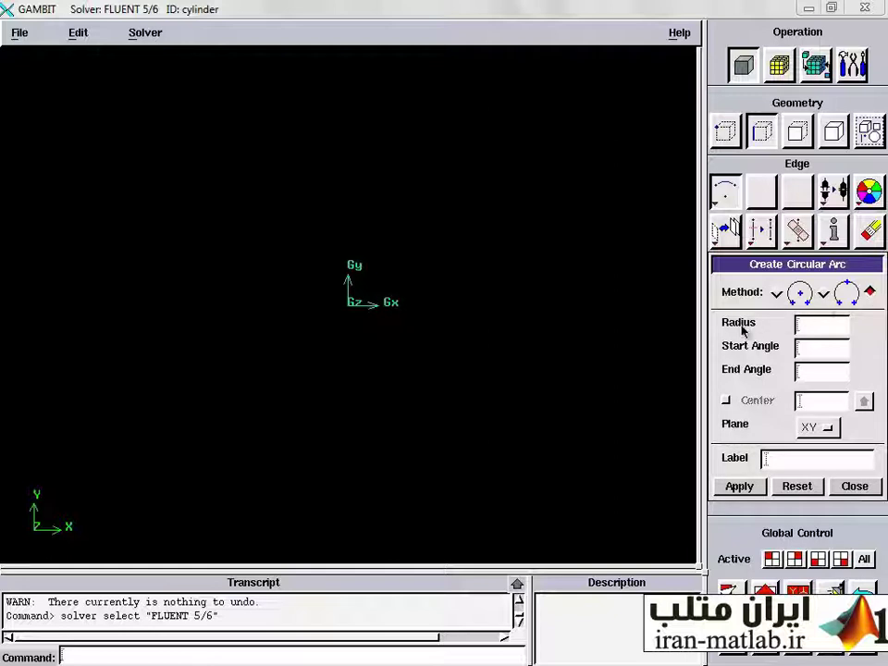
{"action": "left_click", "coordinate": [810, 330]}
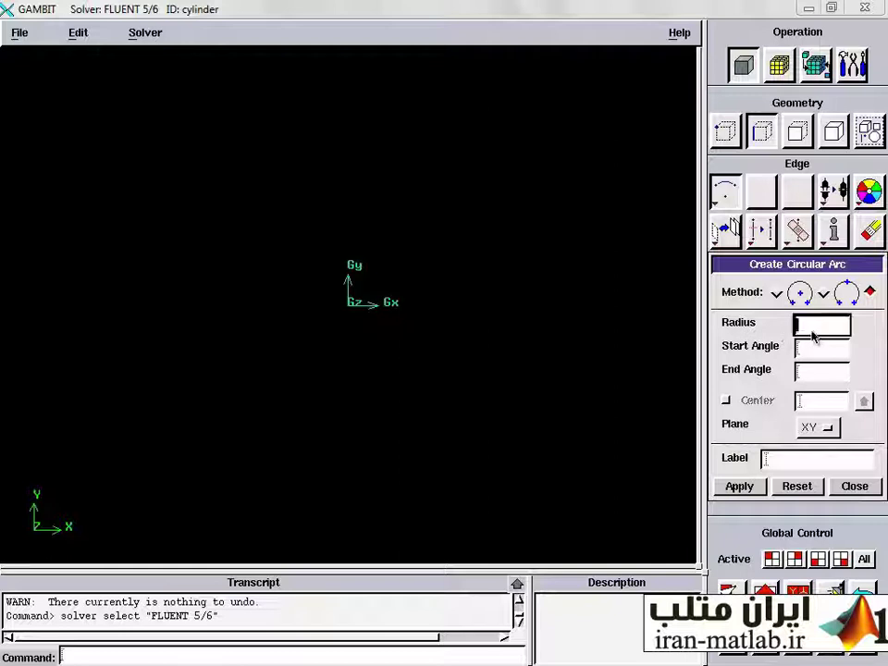
{"action": "type", "text": "1"}
{"action": "left_click", "coordinate": [811, 349]}
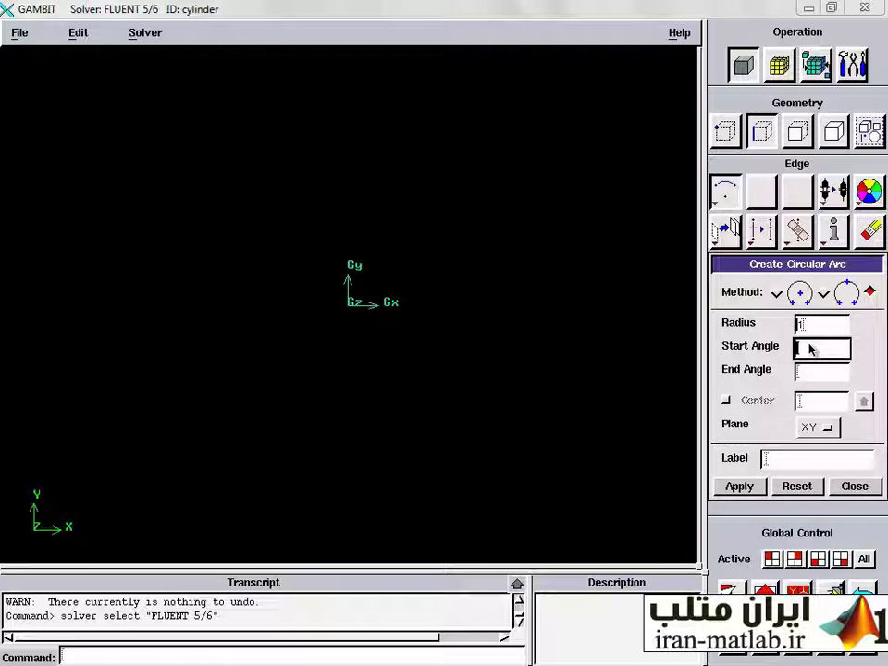
{"action": "type", "text": "-90"}
{"action": "left_click", "coordinate": [805, 373]}
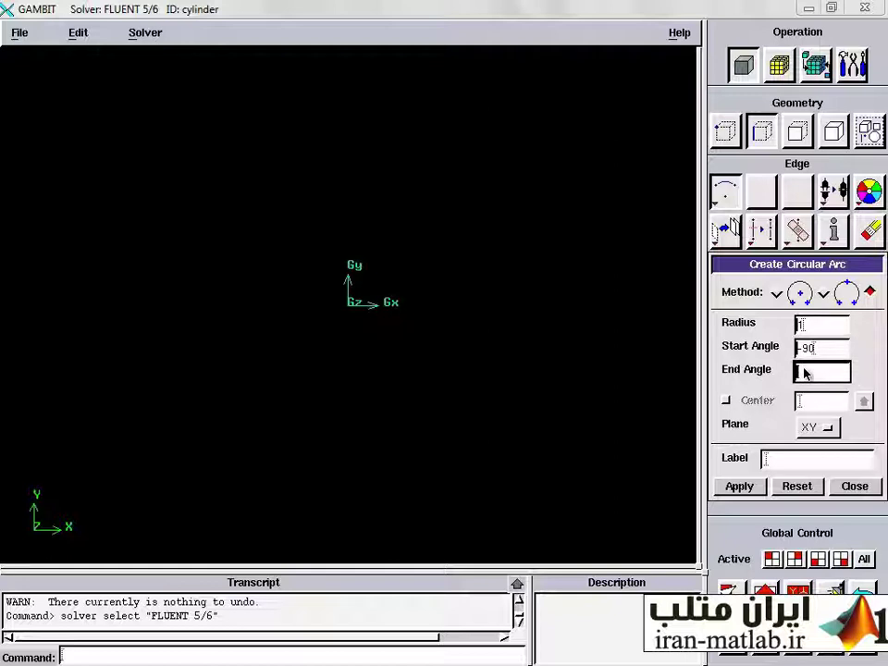
{"action": "type", "text": "90"}
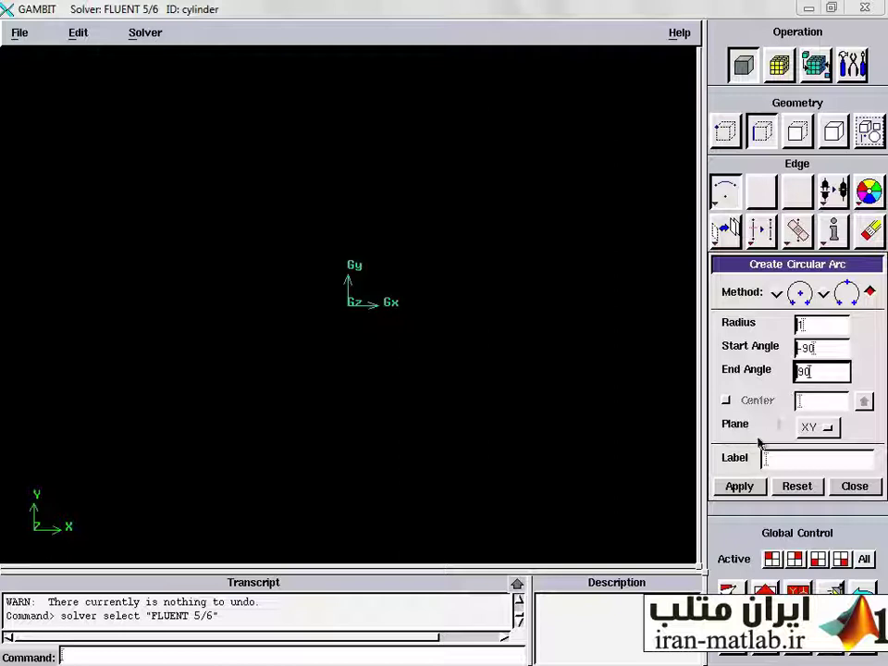
{"action": "left_click", "coordinate": [741, 487]}
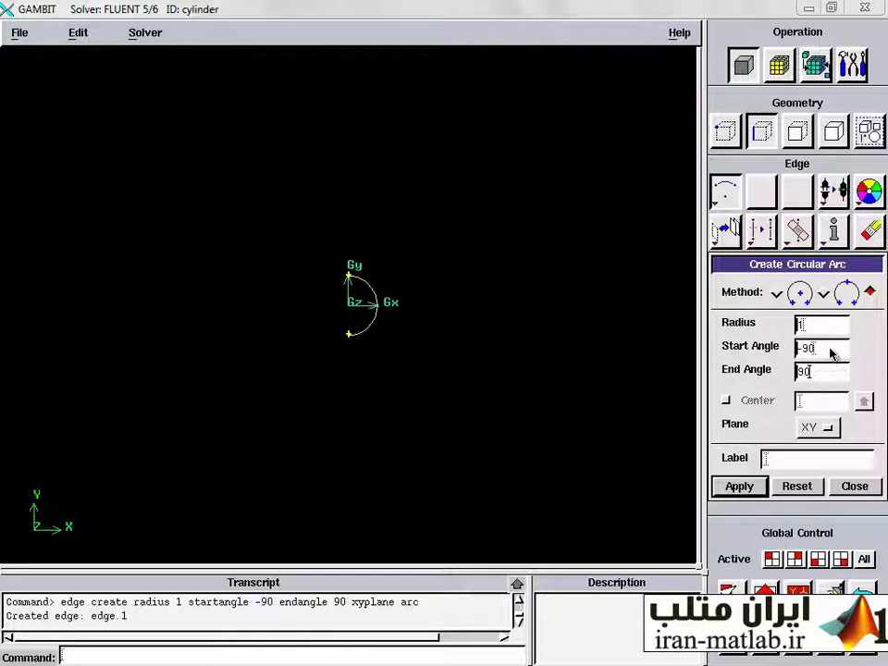
Step: Complete the circle with a second radius 1 arc from start angle 90 to end angle -90, and finish arc creation
{"action": "left_click_drag", "start_coordinate": [832, 353], "coordinate": [786, 355]}
{"action": "type", "text": "90"}
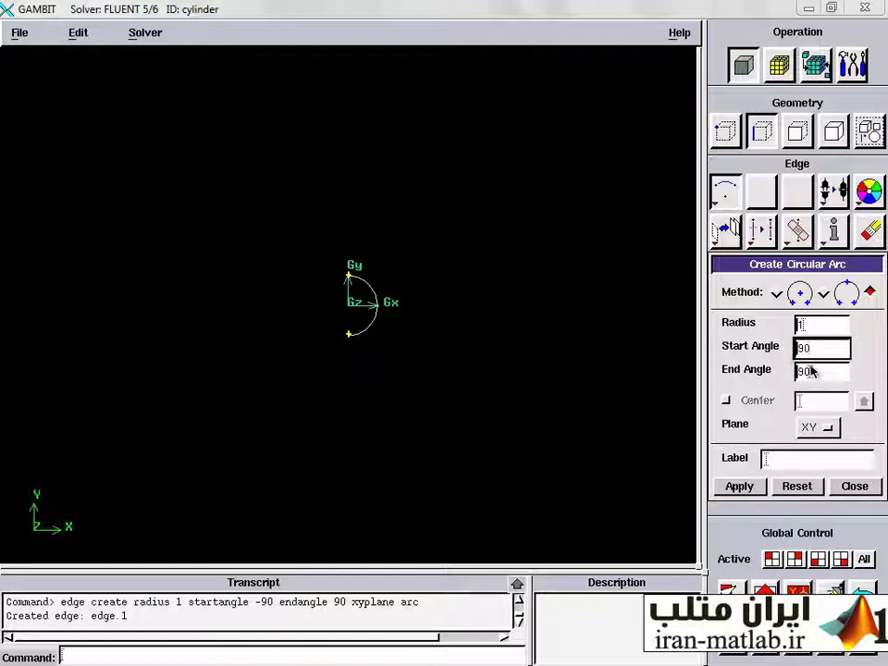
{"action": "left_click_drag", "start_coordinate": [811, 370], "coordinate": [793, 374]}
{"action": "key", "text": "BackSpace"}
{"action": "type", "text": "-90"}
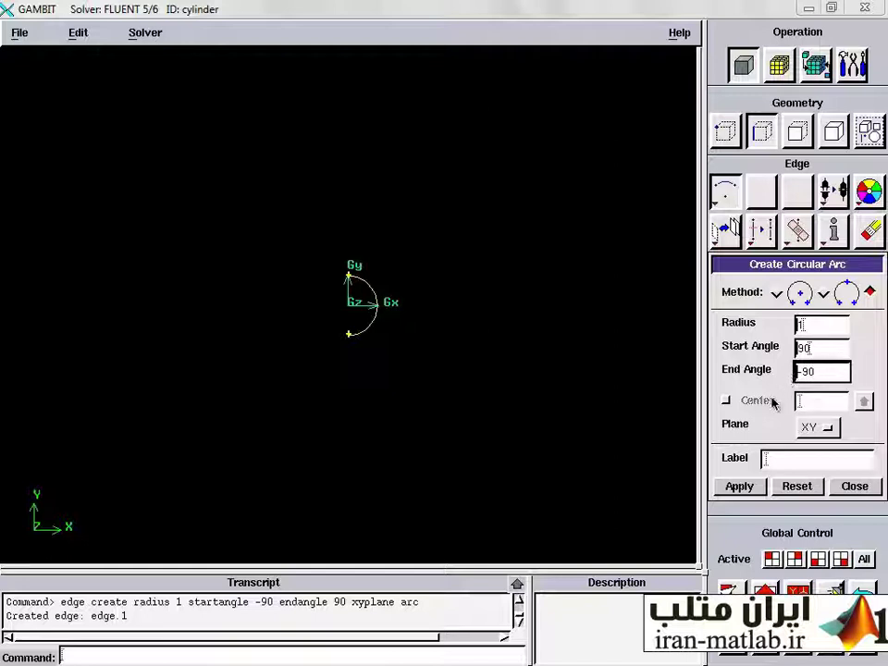
{"action": "left_click", "coordinate": [738, 489]}
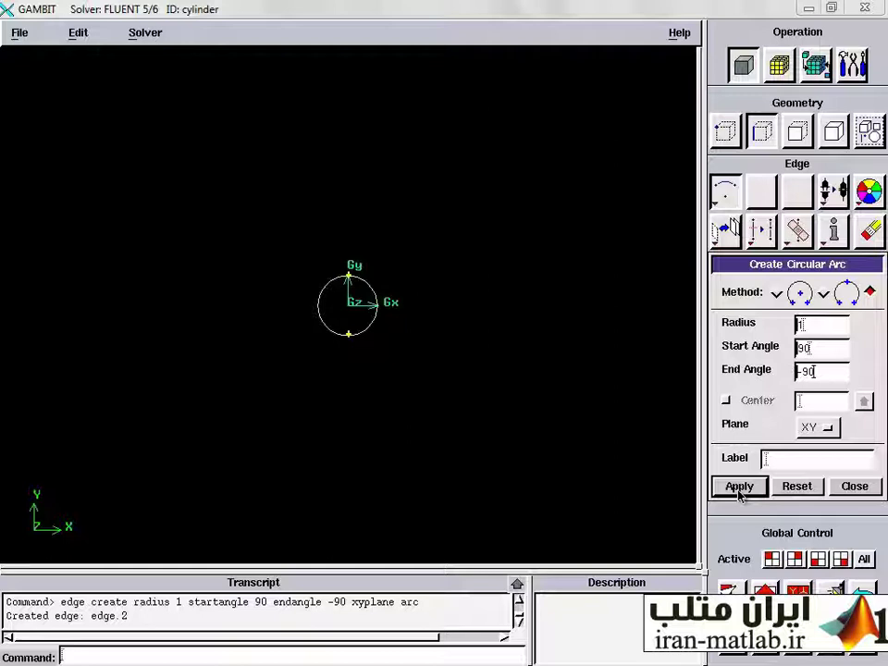
{"action": "left_click", "coordinate": [853, 488]}
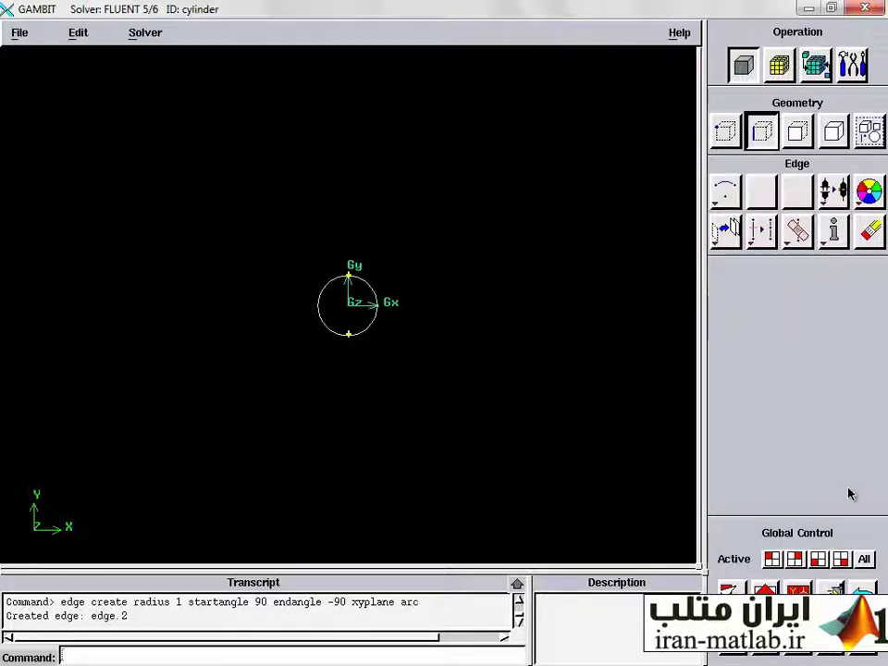